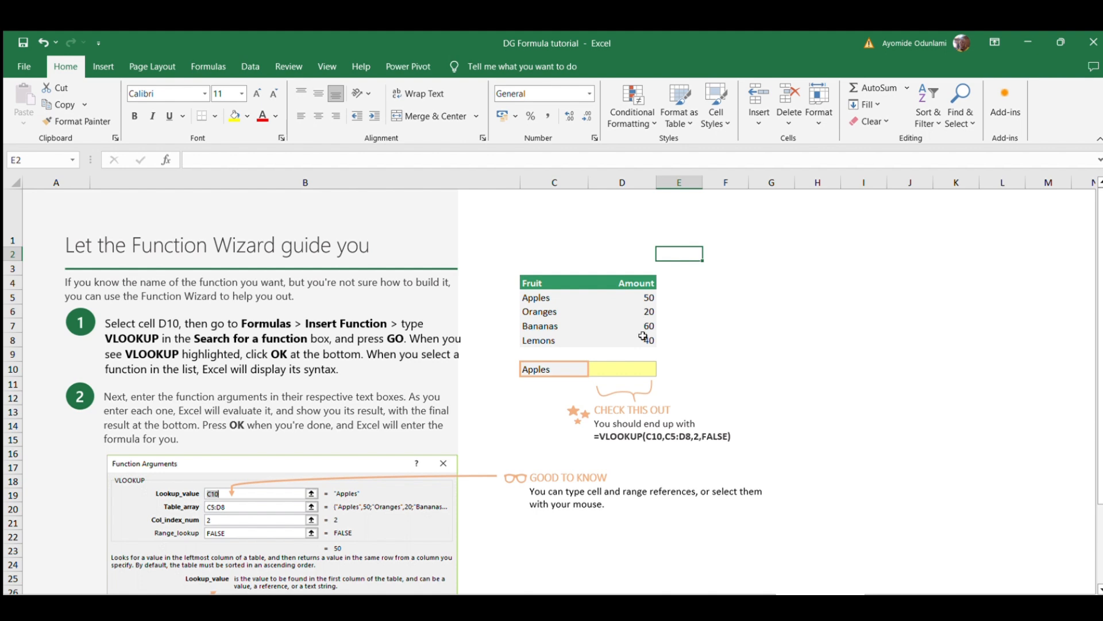
Select cell D10, the empty yellow cell beside Apples in the fruit table.
click(634, 375)
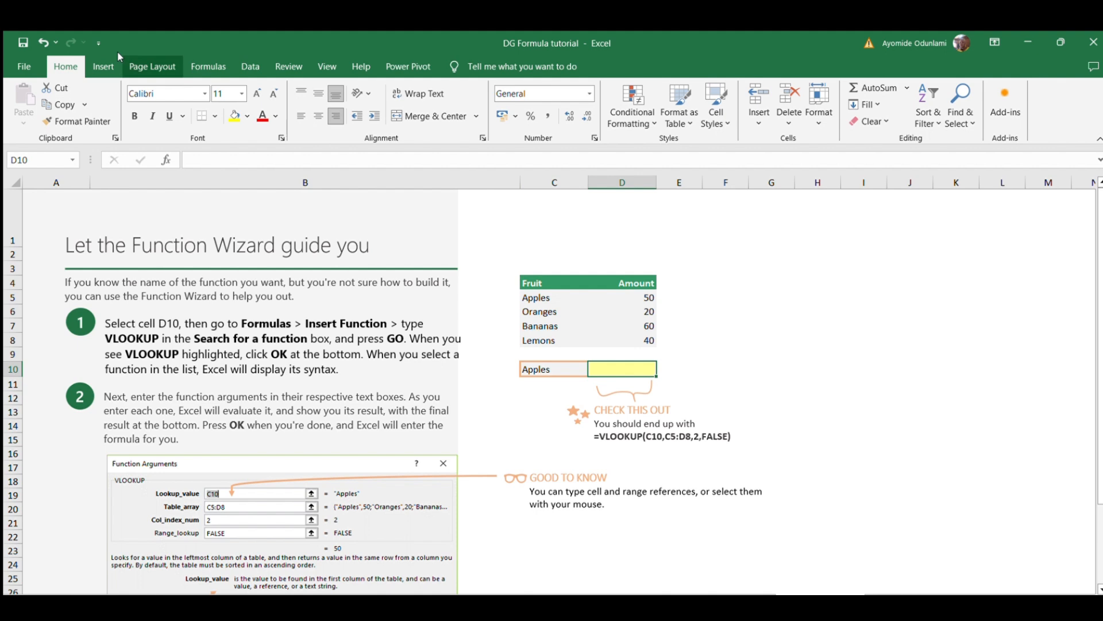
Start a new function in D10 with Insert Function from the Formulas tab.
click(188, 58)
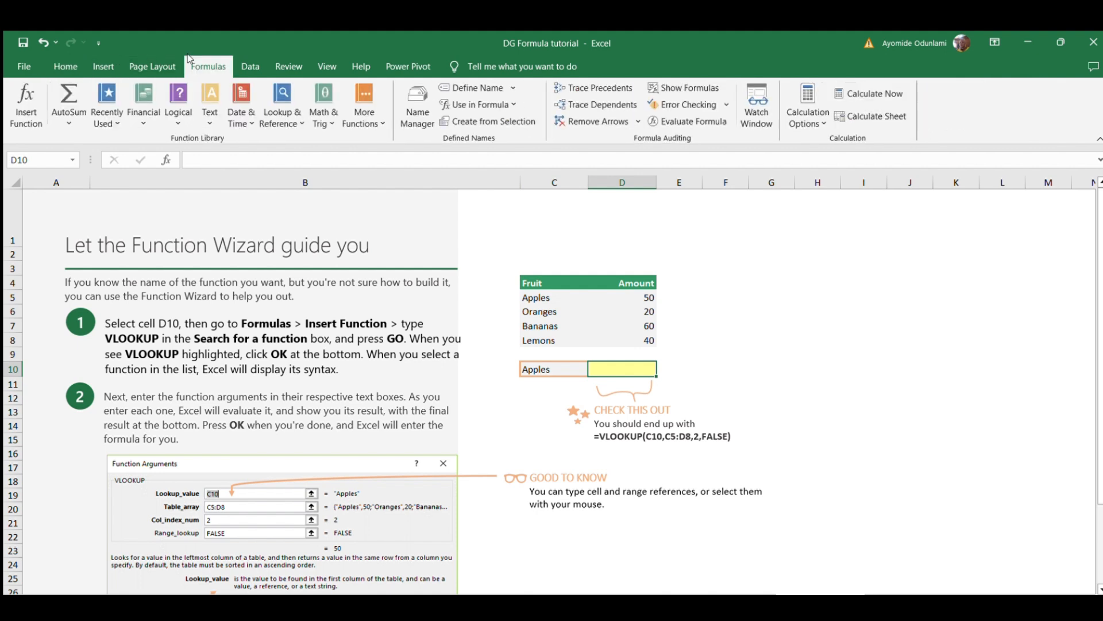
click(22, 98)
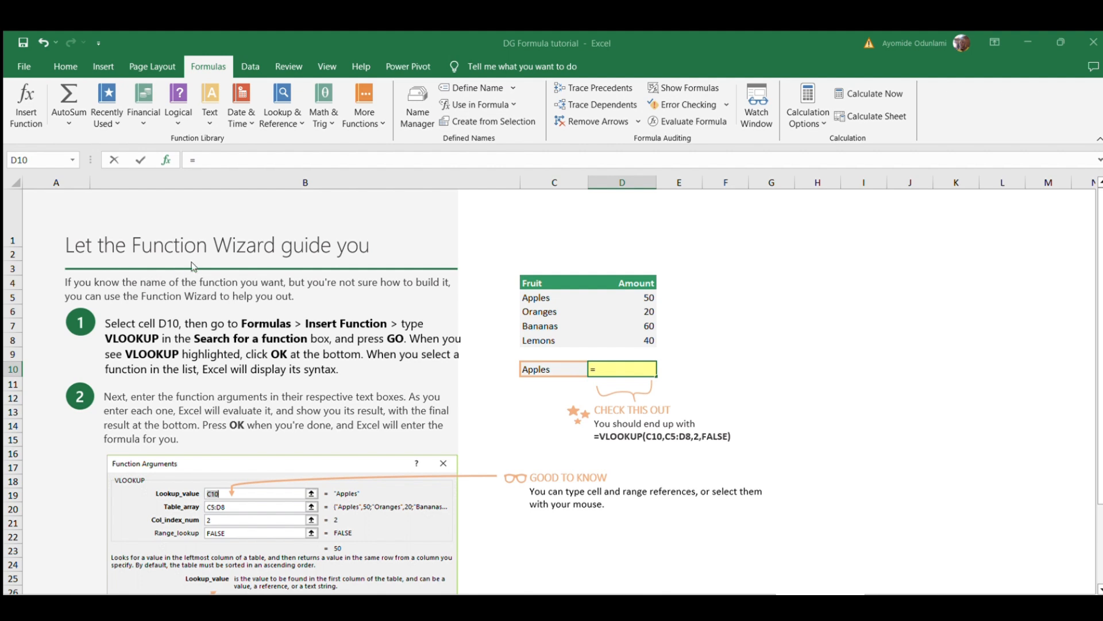
Enter =SUM(D5:D8) in D10, totalling the fruit amounts to 170, then reopen it for editing.
click(315, 434)
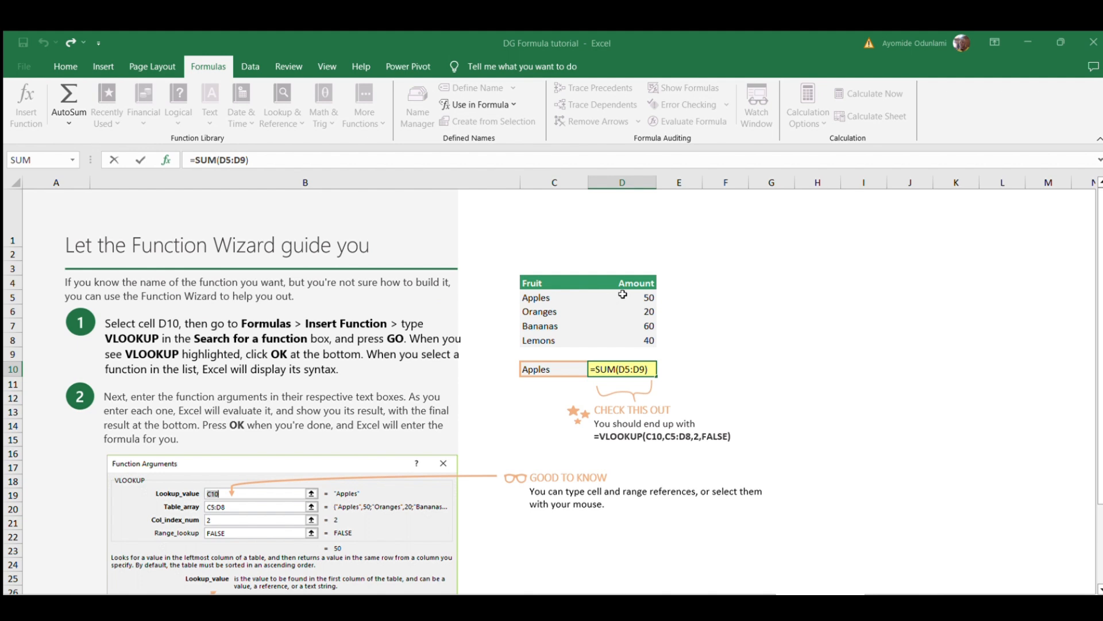
drag(623, 294, 627, 336)
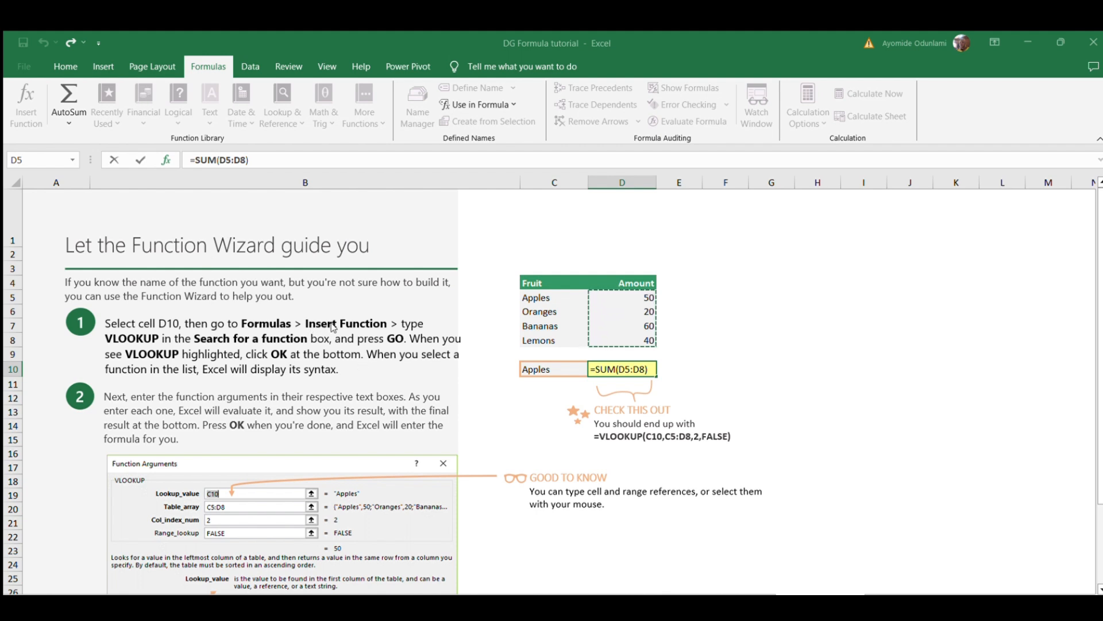
key(Return)
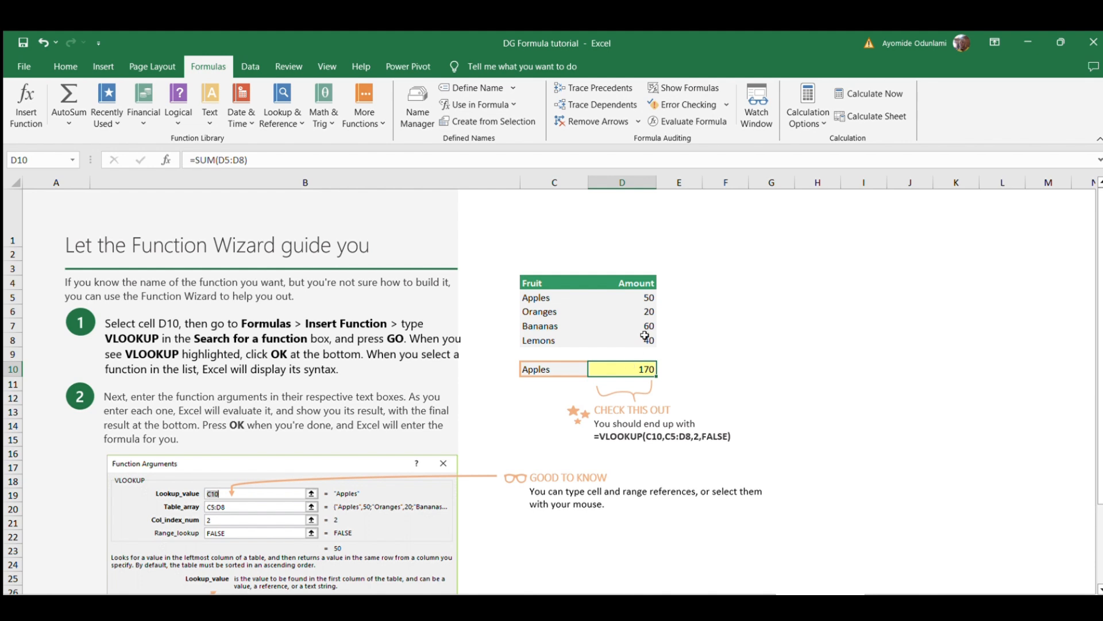
double_click(646, 369)
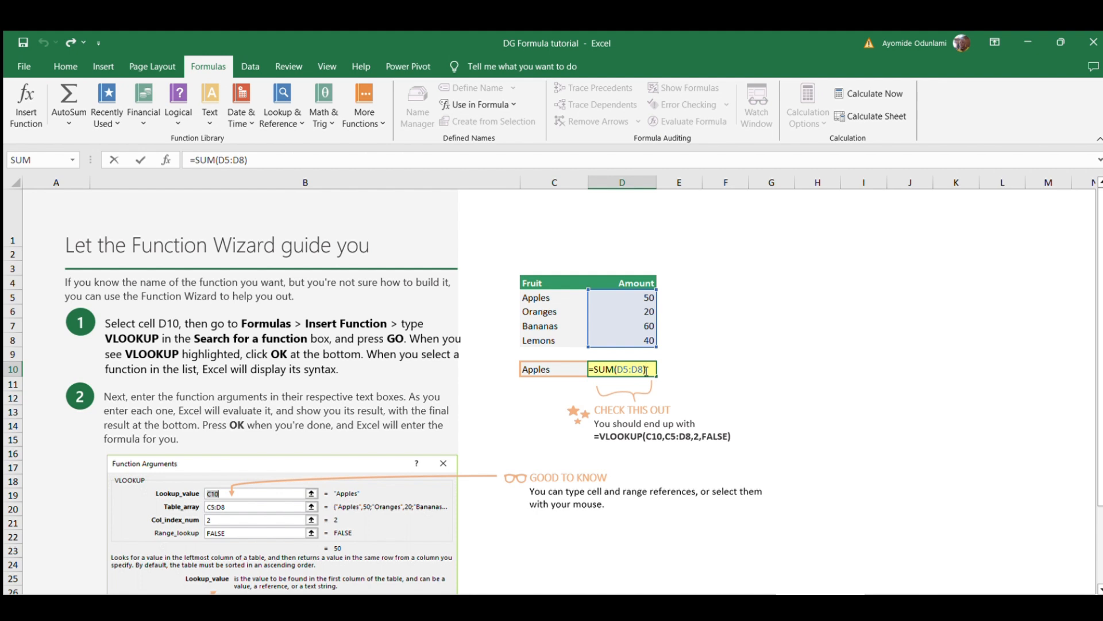
Erase the SUM formula from D10, reselect the cell, and start a new function entry.
key(BackSpace)
key(BackSpace)
key(BackSpace)
key(BackSpace)
key(BackSpace)
key(BackSpace)
key(BackSpace)
key(BackSpace)
key(BackSpace)
key(BackSpace)
key(BackSpace)
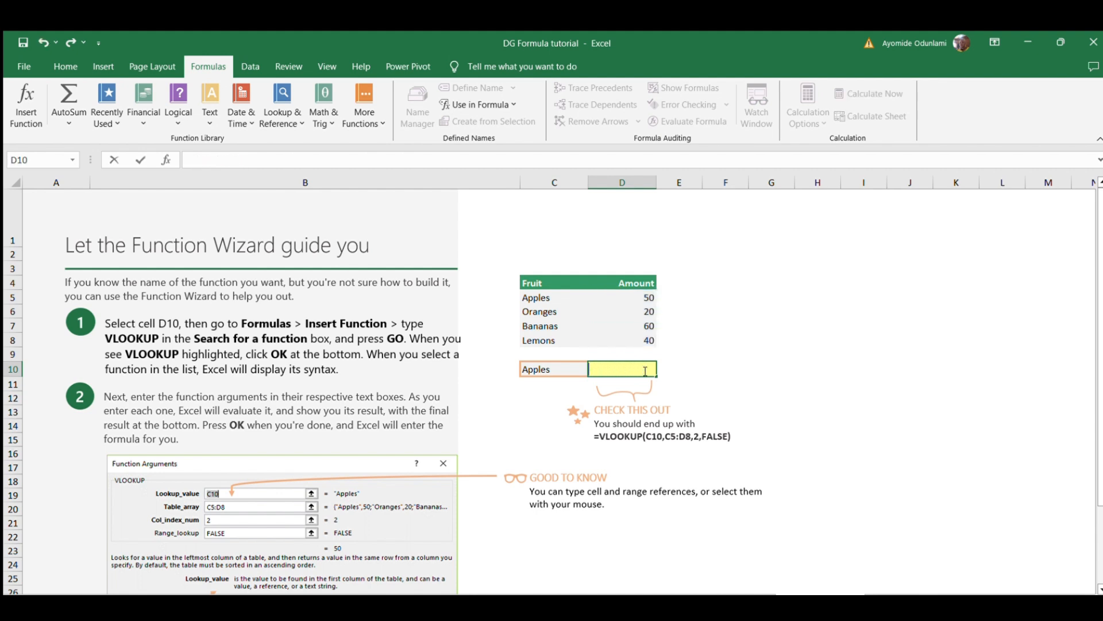
click(681, 372)
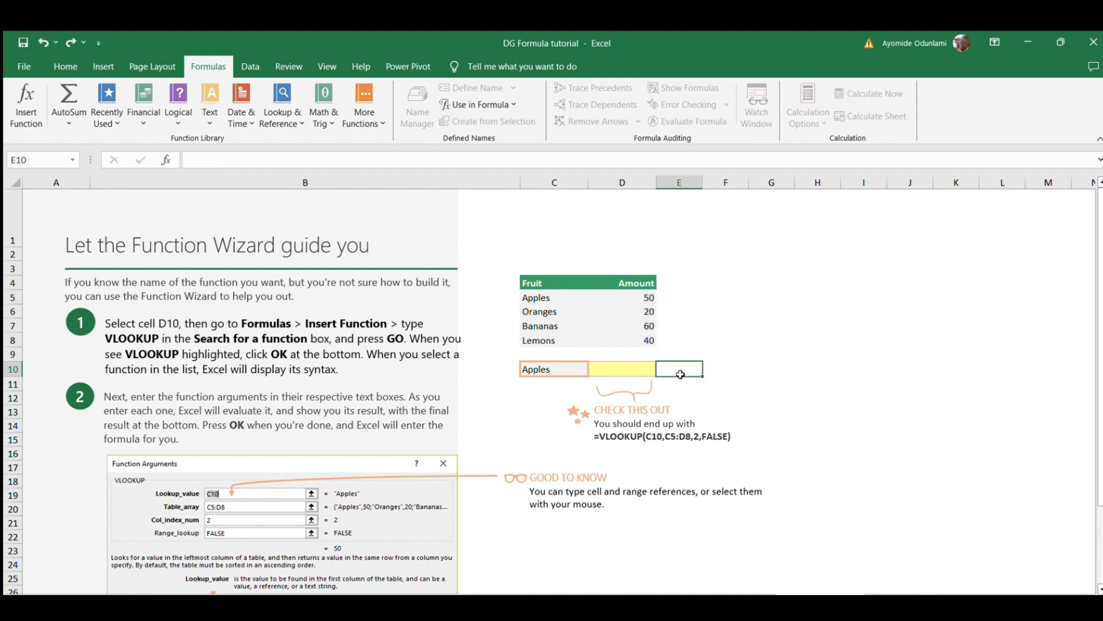
click(611, 368)
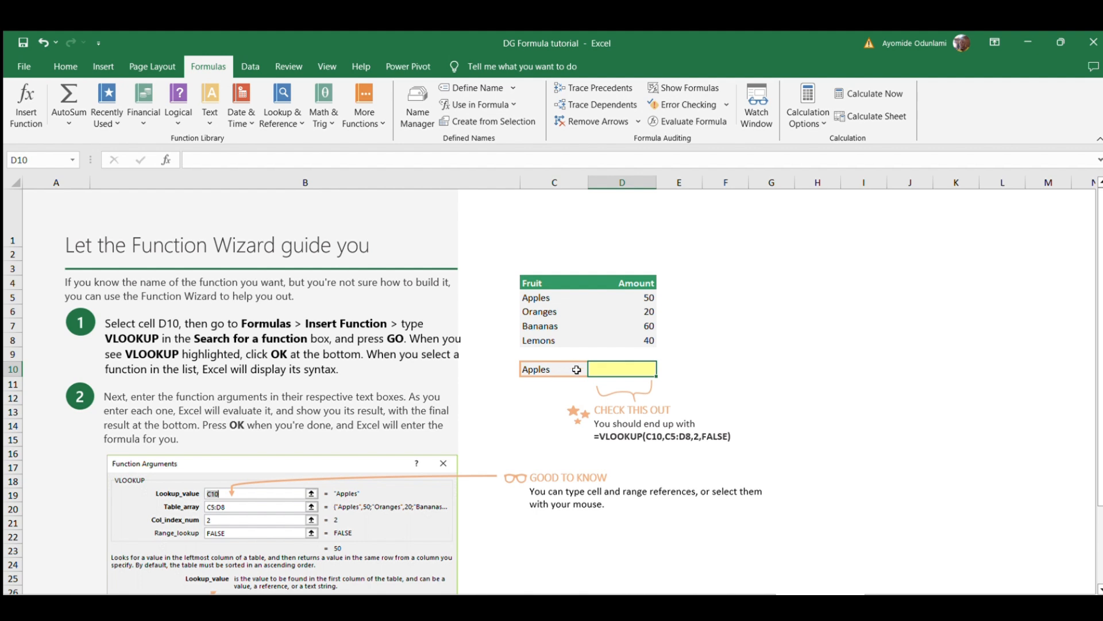
click(12, 112)
Enter =VLOOKUP(C10,C5:D8,2,FALSE) in D10 so it returns 50 for Apples.
text(VLOOKUP())
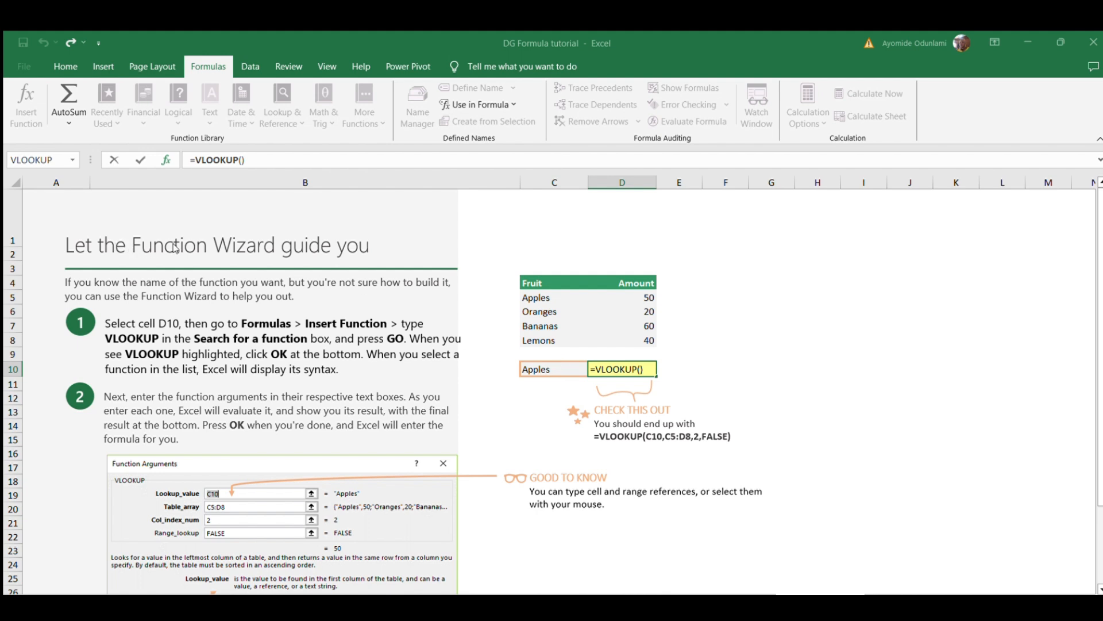
click(530, 366)
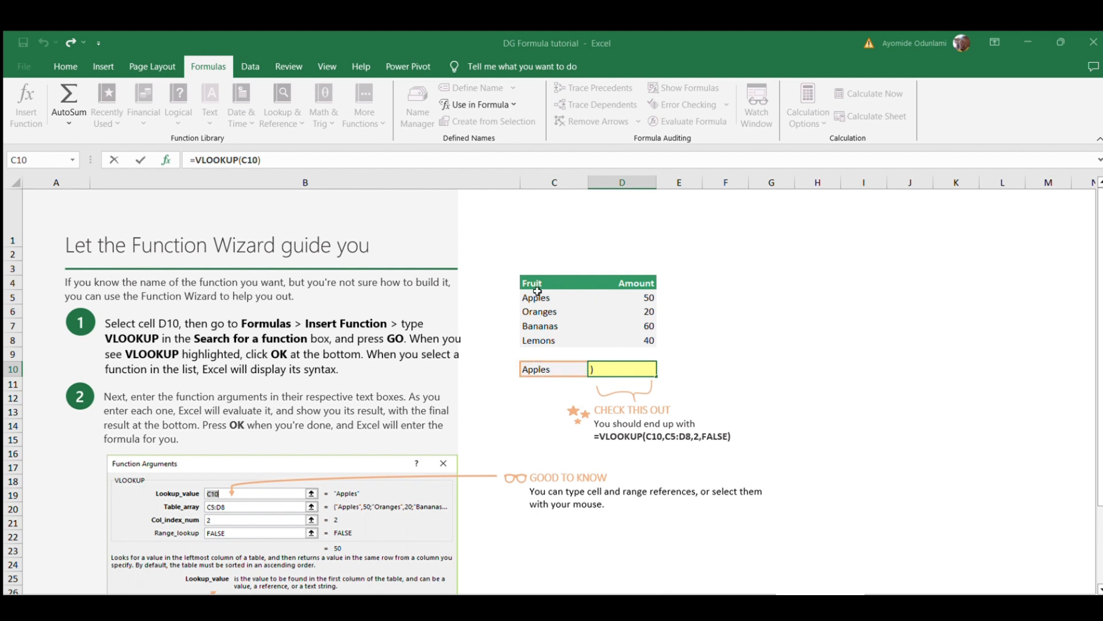
text(,)
drag(537, 291, 621, 334)
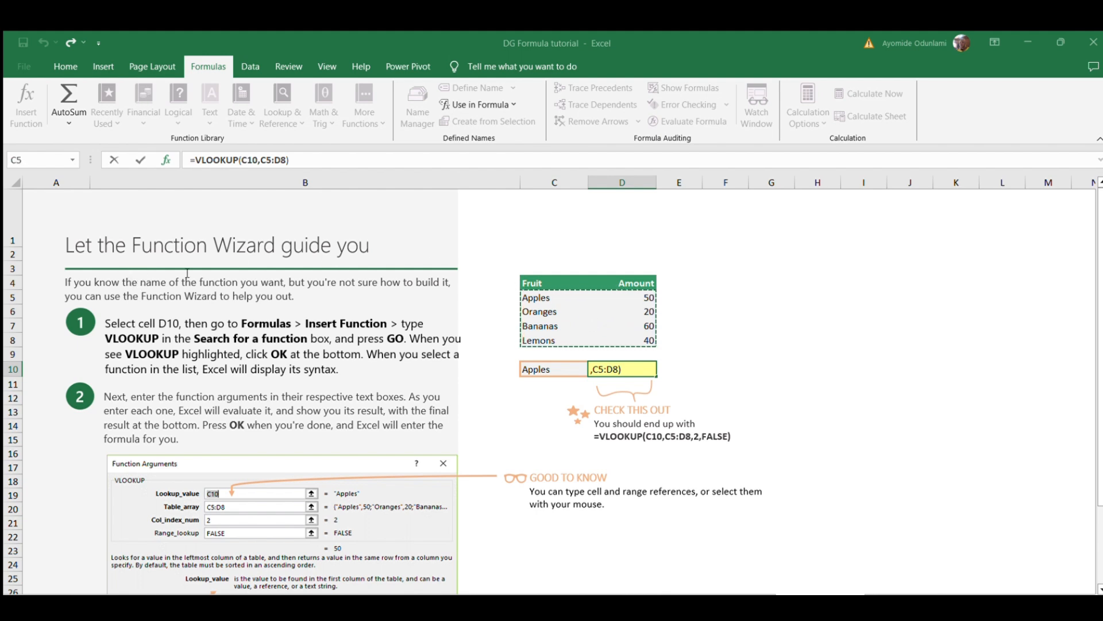
click(170, 278)
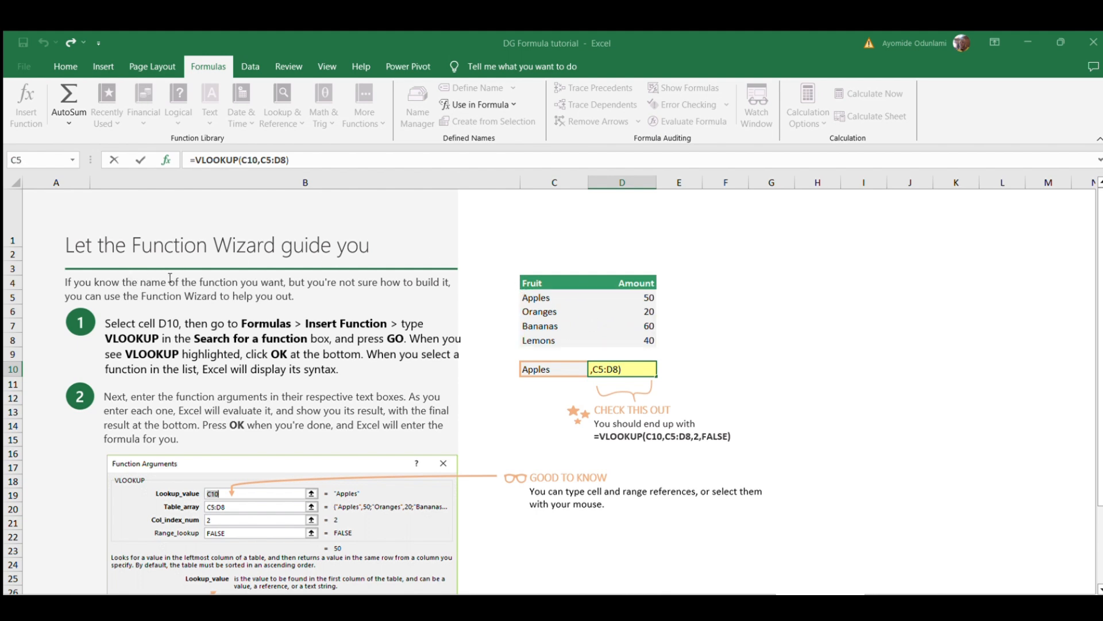
text(2)
text(,false)
key(ctrl+Return)
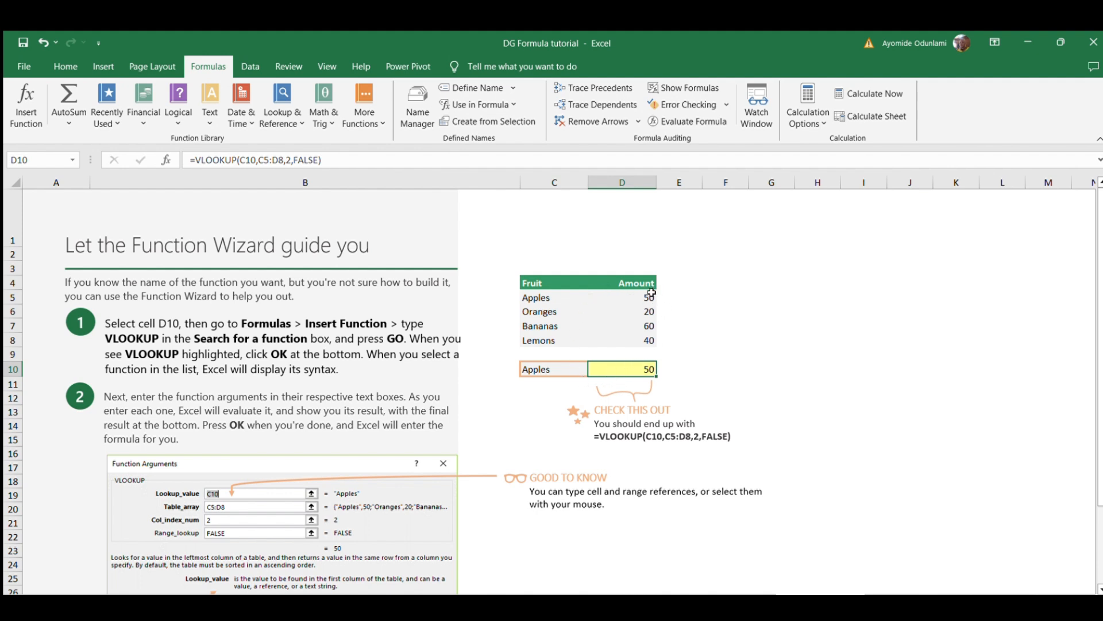
double_click(626, 371)
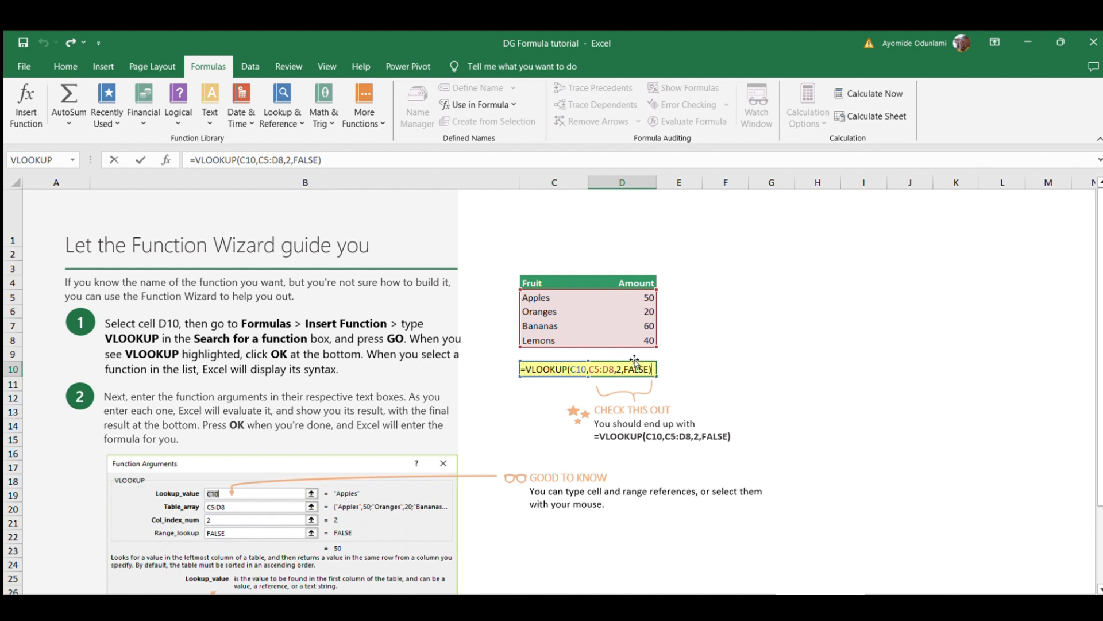
key(Return)
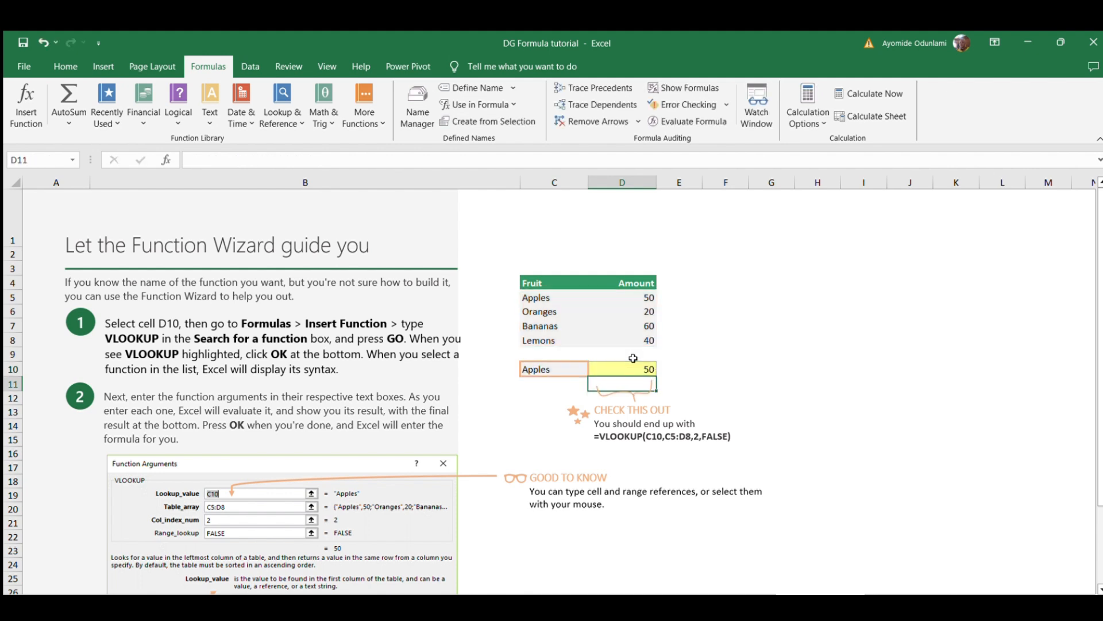